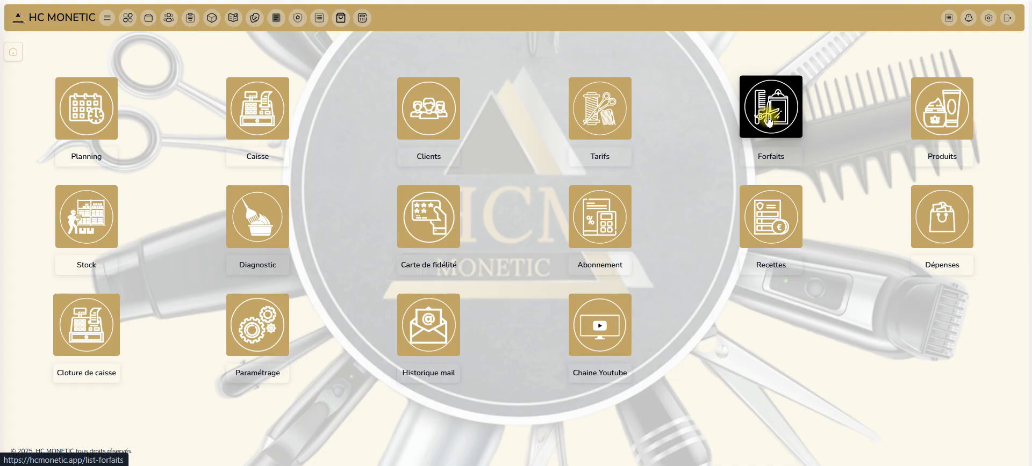
- Start a new forfait and set its category to For brushing, genre to Femmes and establishment to Domicile
left_click(770, 122)
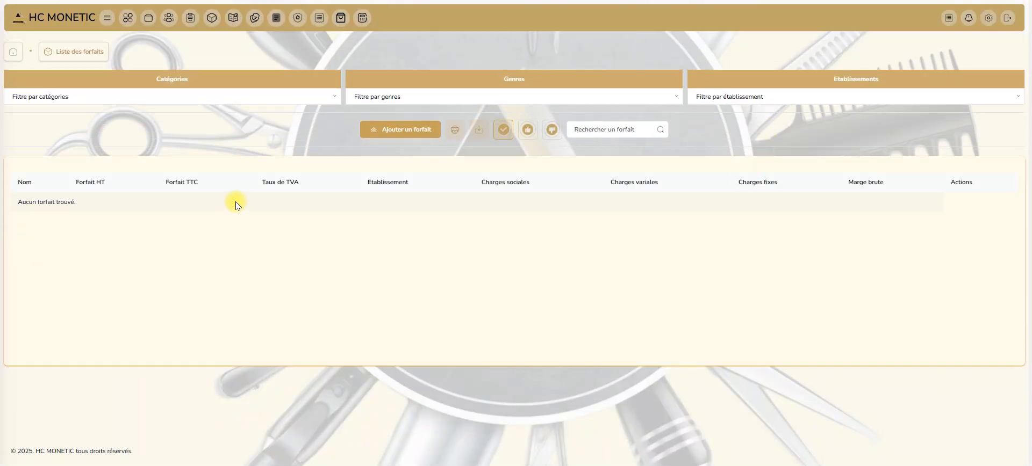
left_click(402, 132)
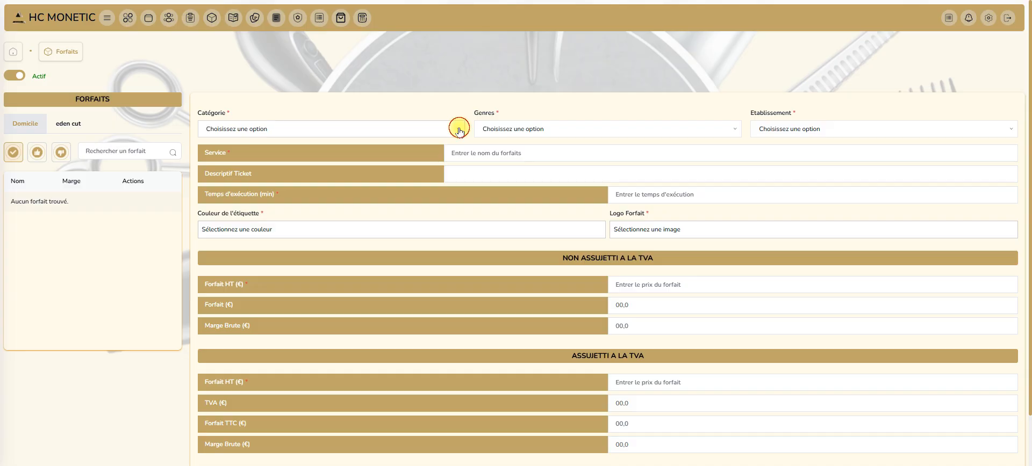
left_click(459, 130)
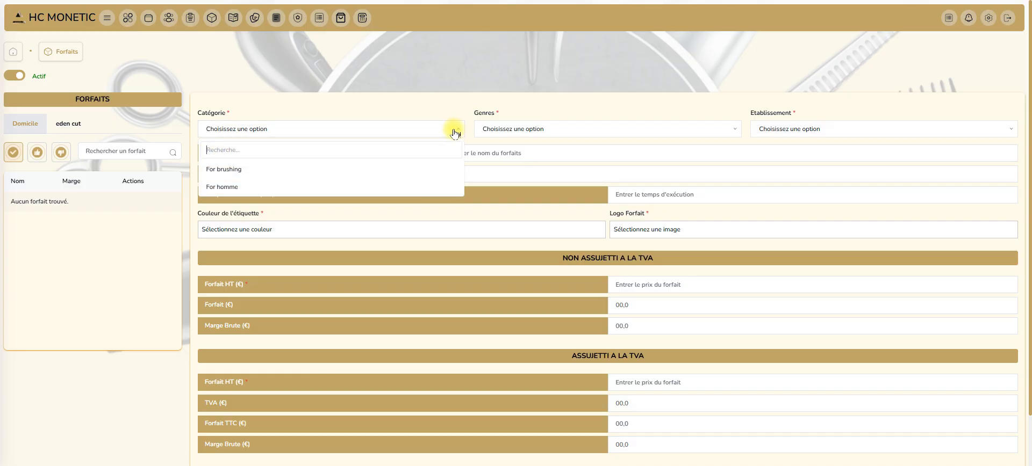
left_click(239, 172)
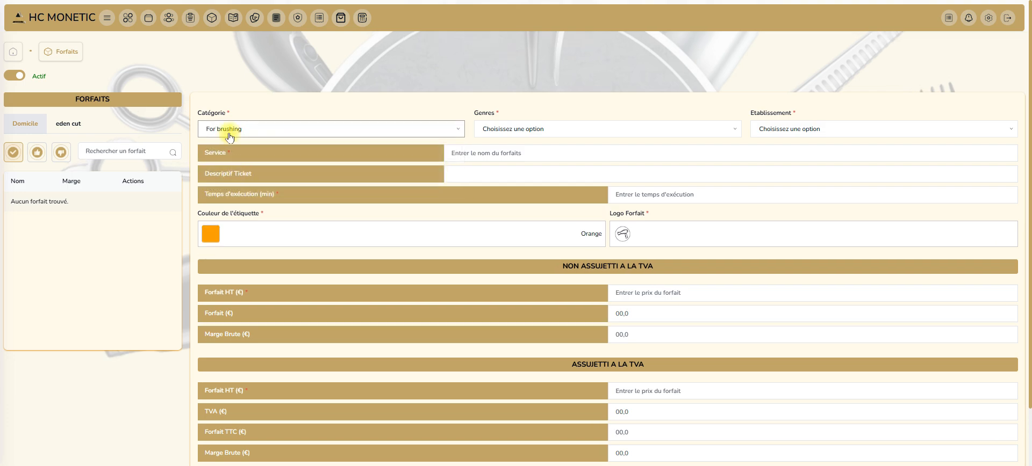
left_click(532, 129)
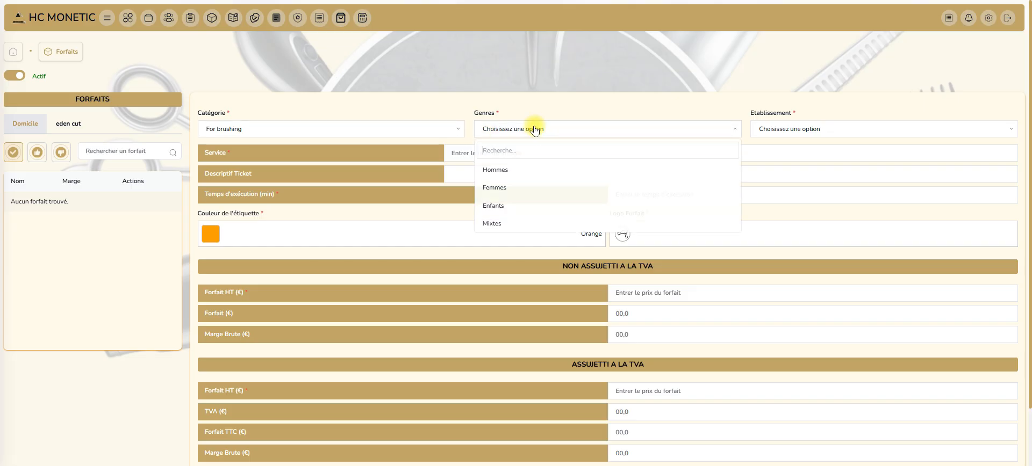
left_click(517, 187)
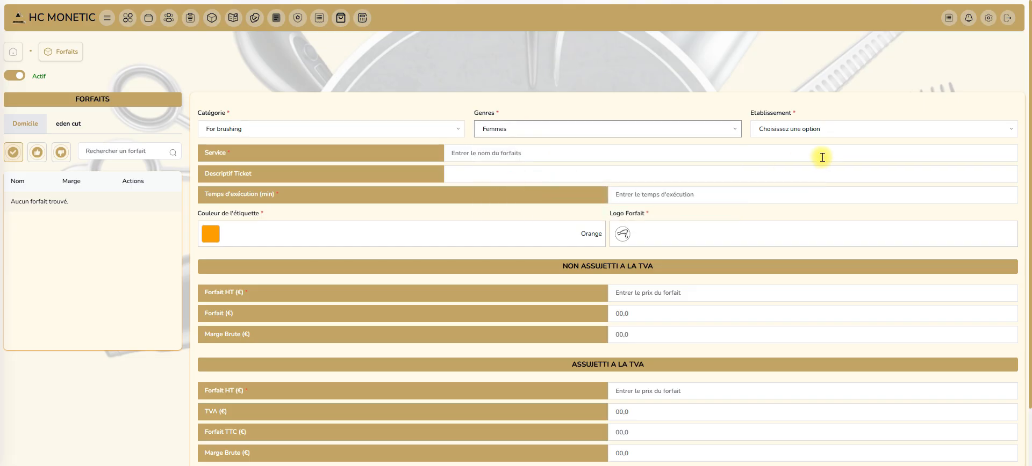
left_click(825, 129)
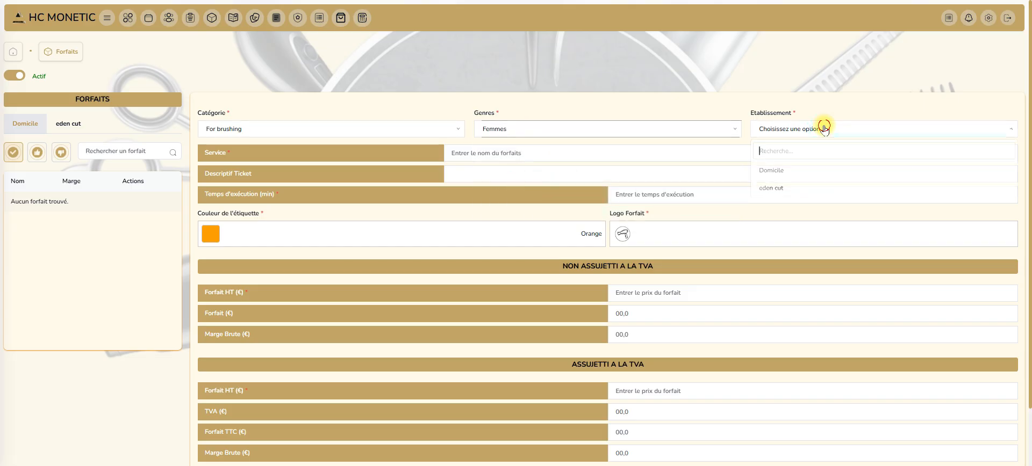
left_click(799, 171)
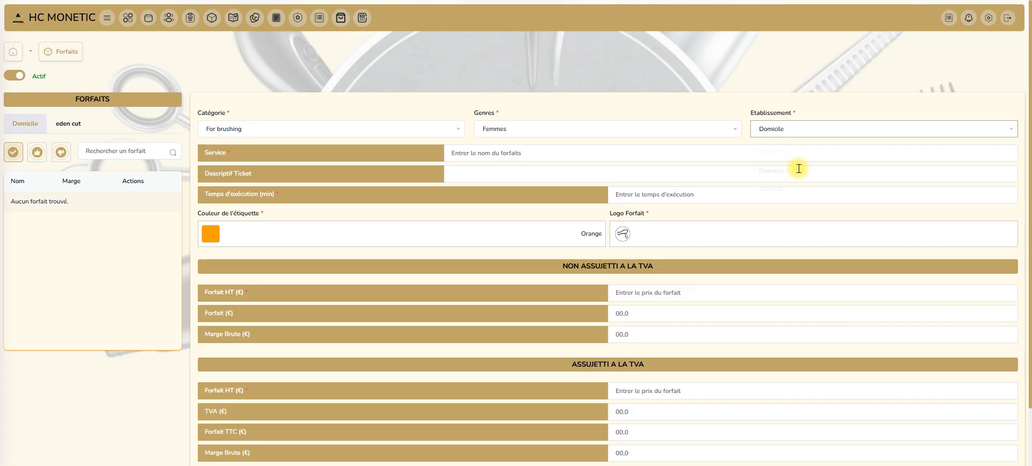
- Name the forfait's service "For shamp brush court" and set its execution time to 35 minutes
left_click(478, 153)
type("For")
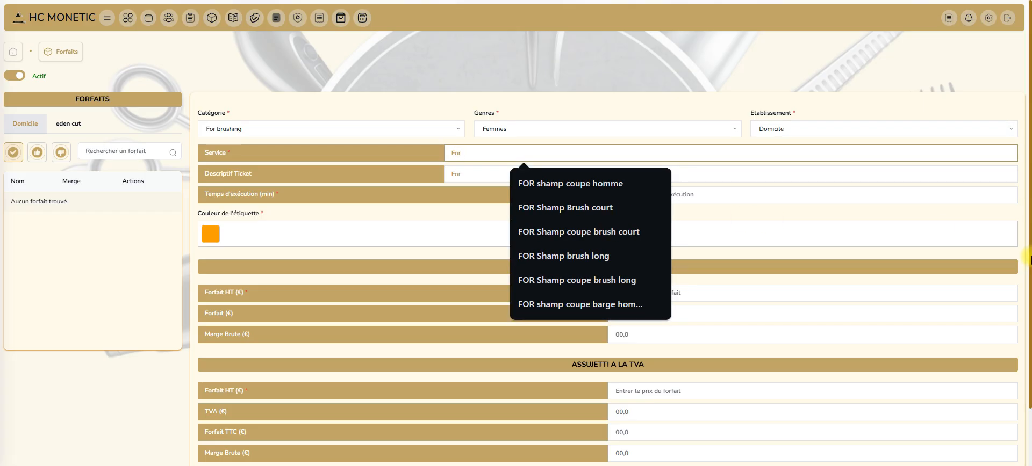
type(" shamp")
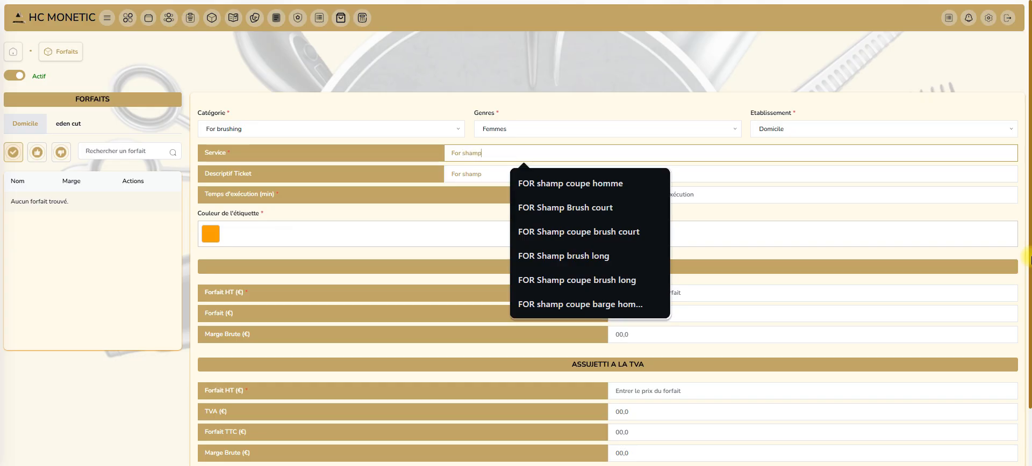
type(" brush")
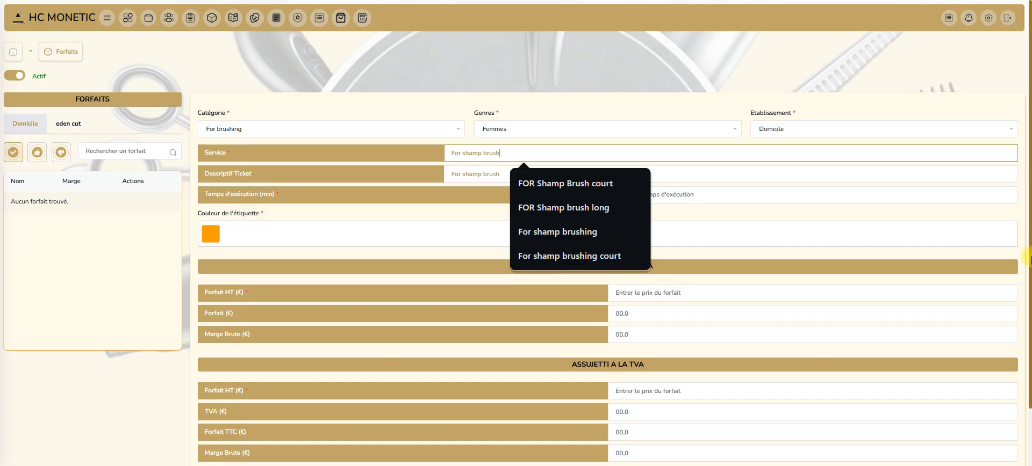
type(" co")
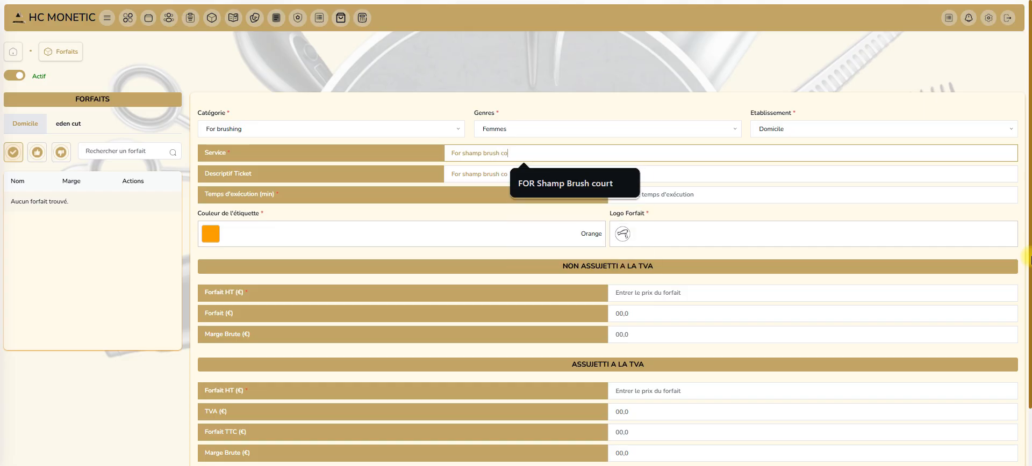
type("urt")
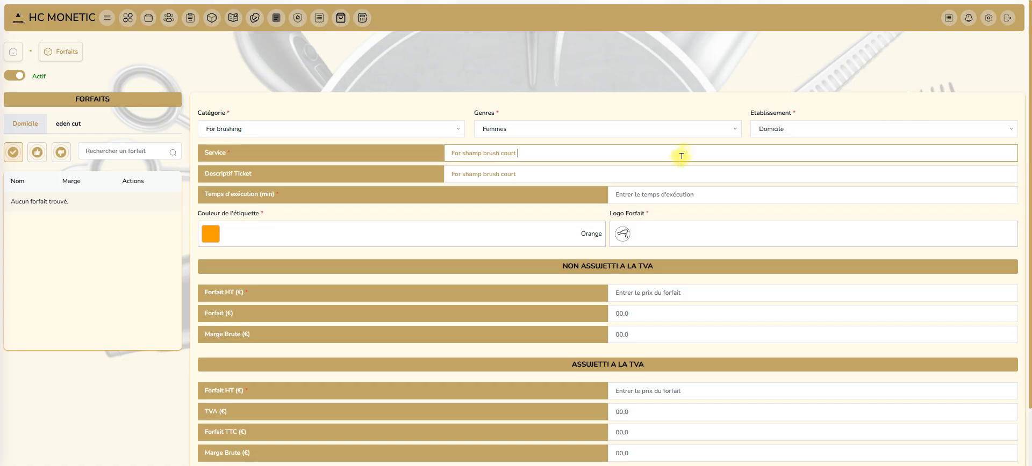
left_click(656, 197)
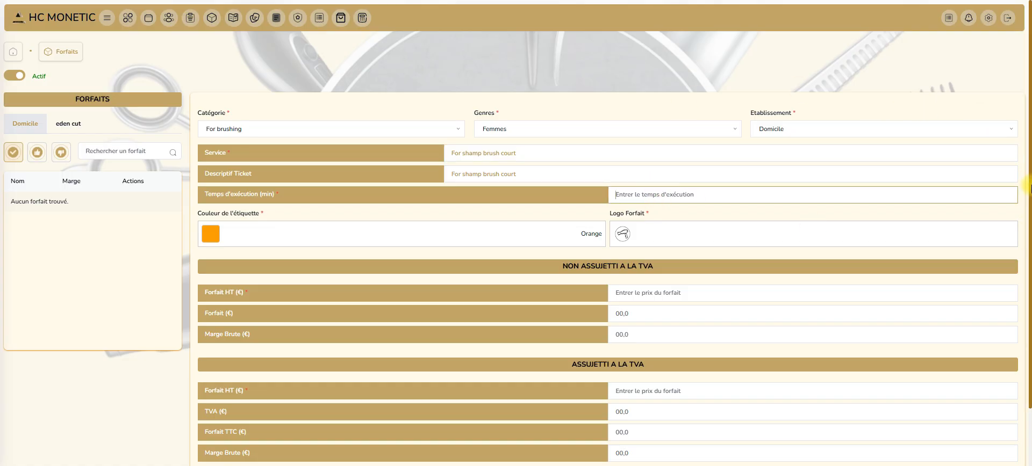
type("35")
- Set the Forfait HT price to 34 € in both the non-VAT and the VAT-liable sections
left_click(645, 297)
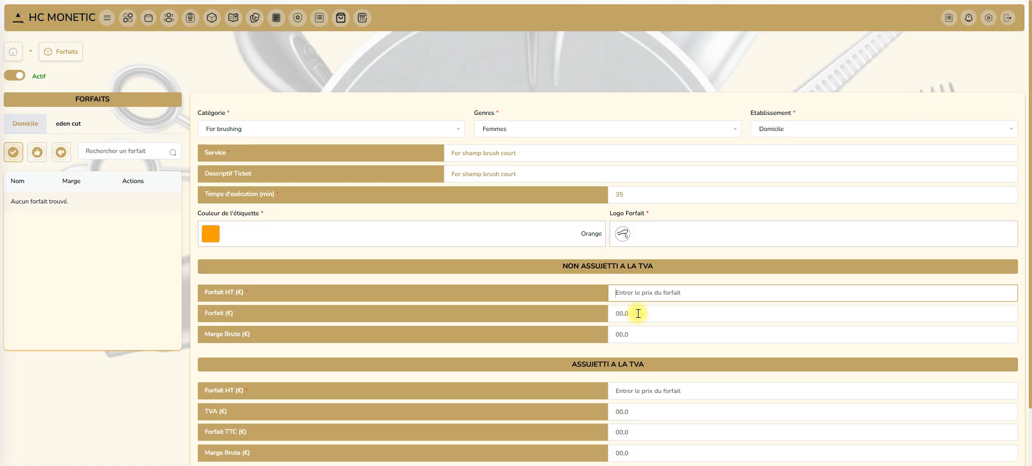
type("34")
left_click(623, 391)
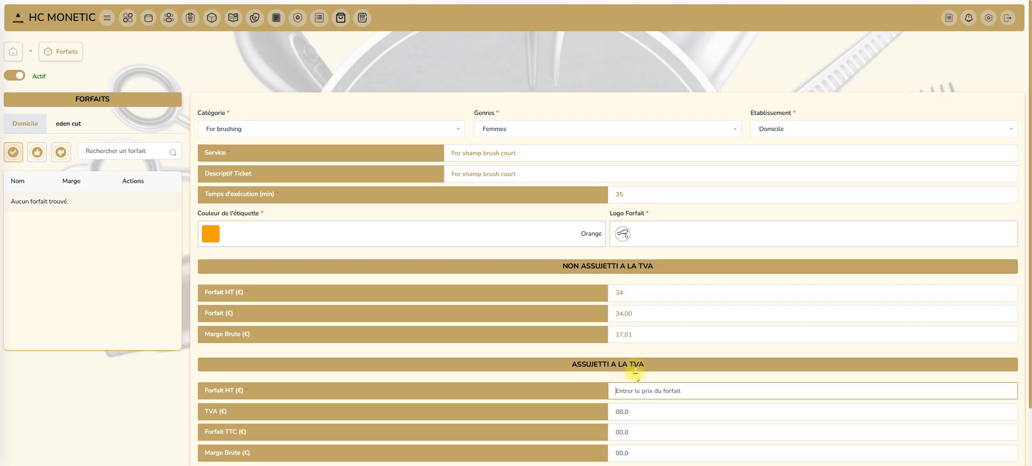
scroll(637, 370, "down", 2)
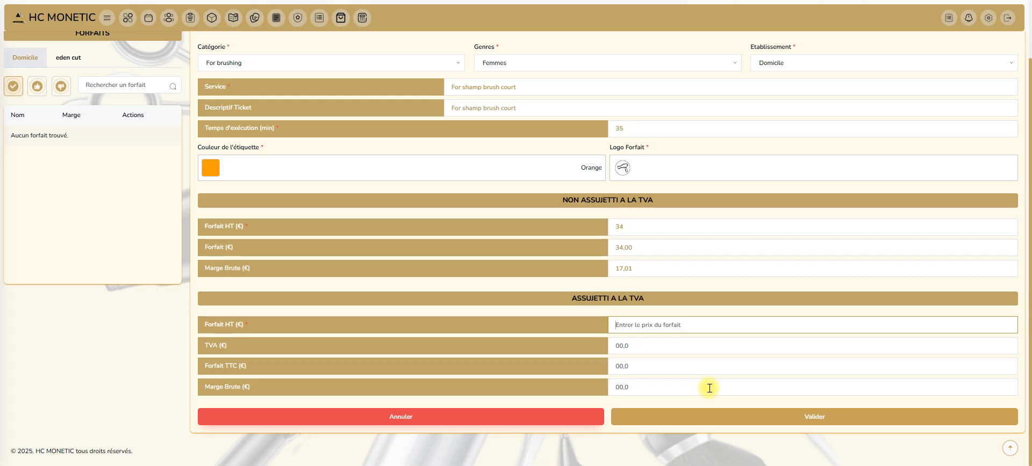
type("34")
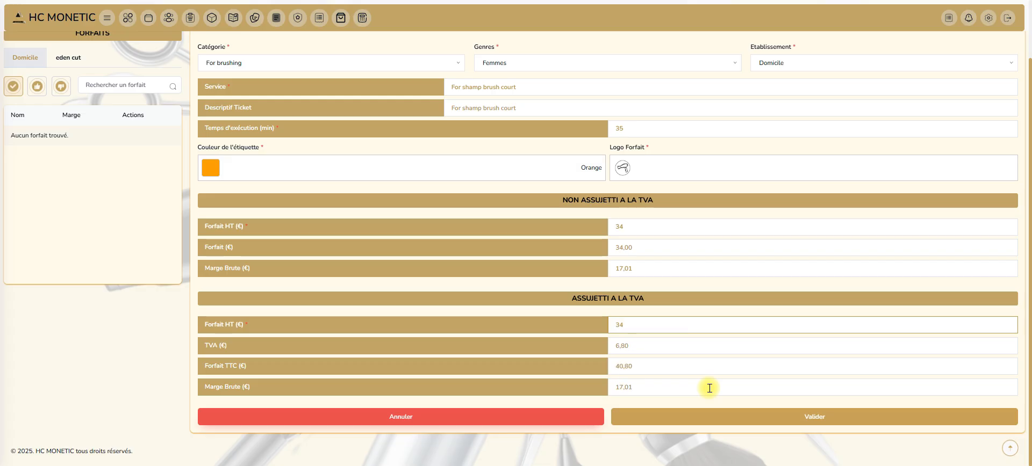
- Change the VAT-liable Forfait HT price to 28.33 € and check the recalculated TTC amount
left_click(665, 346)
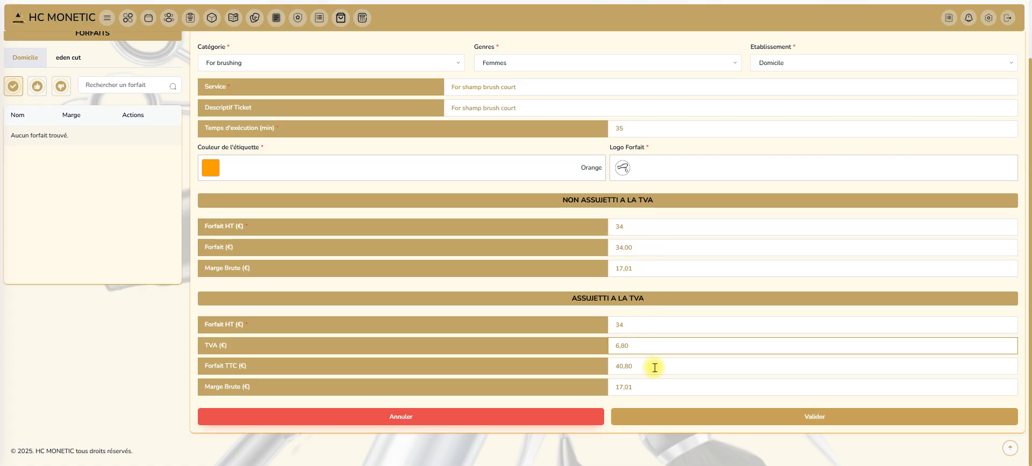
mouse_move(652, 369)
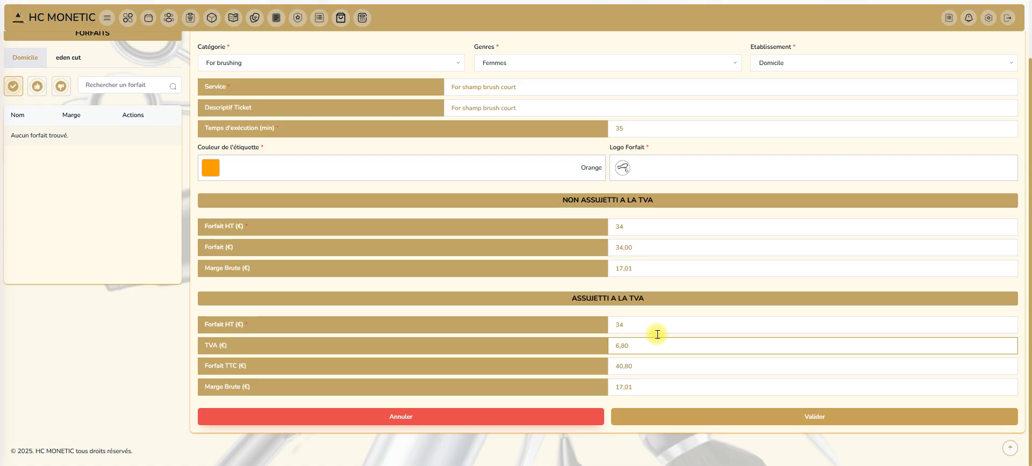
double_click(628, 325)
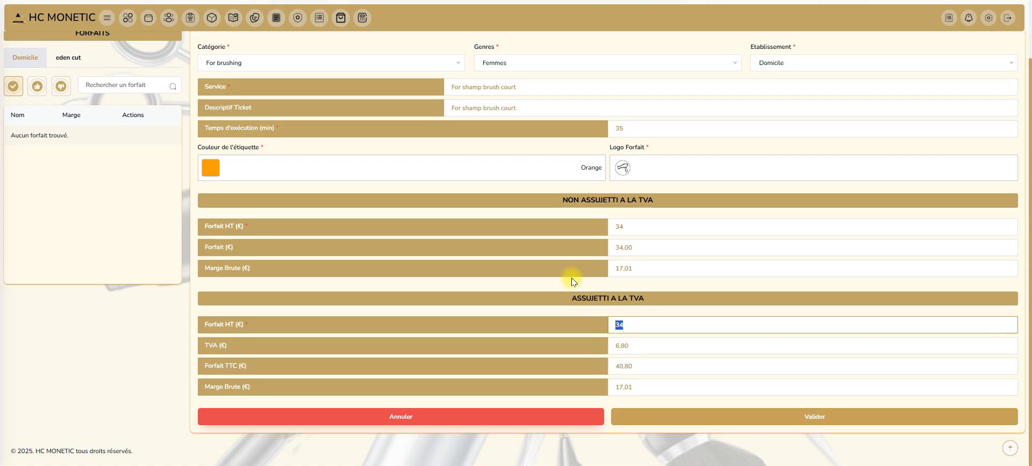
type("28.33")
left_click(670, 368)
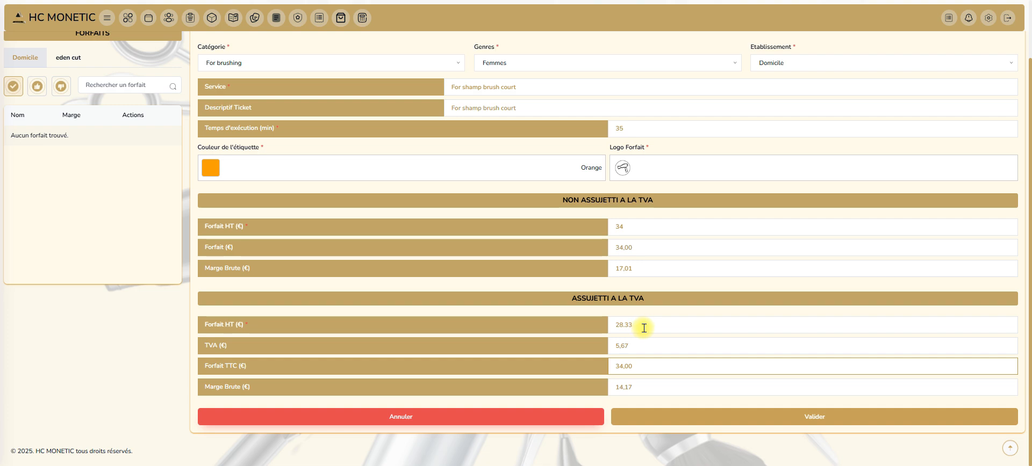
- Try 34 € as the VAT-liable Forfait HT price, restore 28.33 € and check the gross margin
left_click_drag(645, 329, 608, 324)
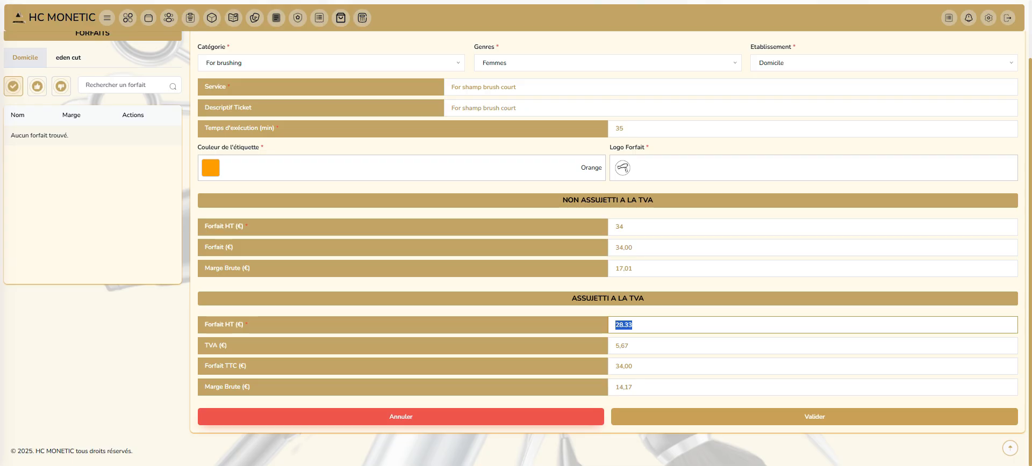
type("34")
left_click_drag(634, 325, 603, 326)
type("28.33")
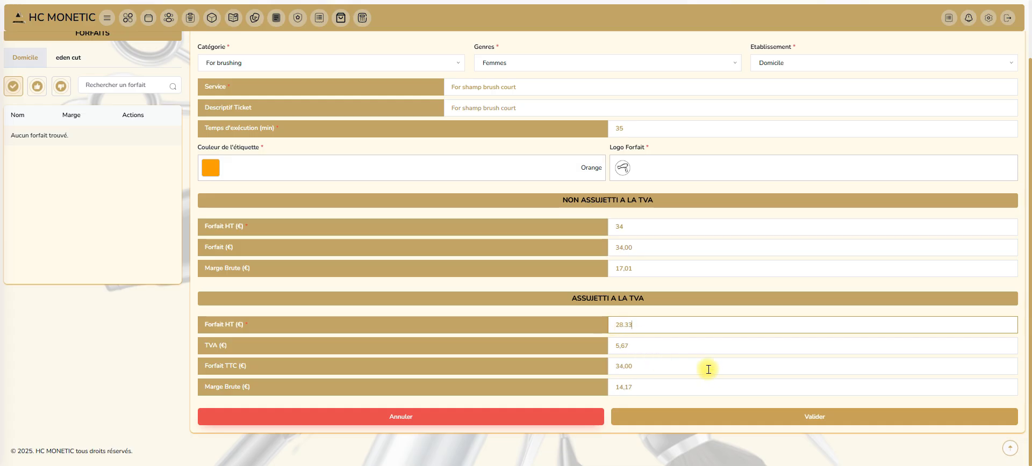
left_click(637, 387)
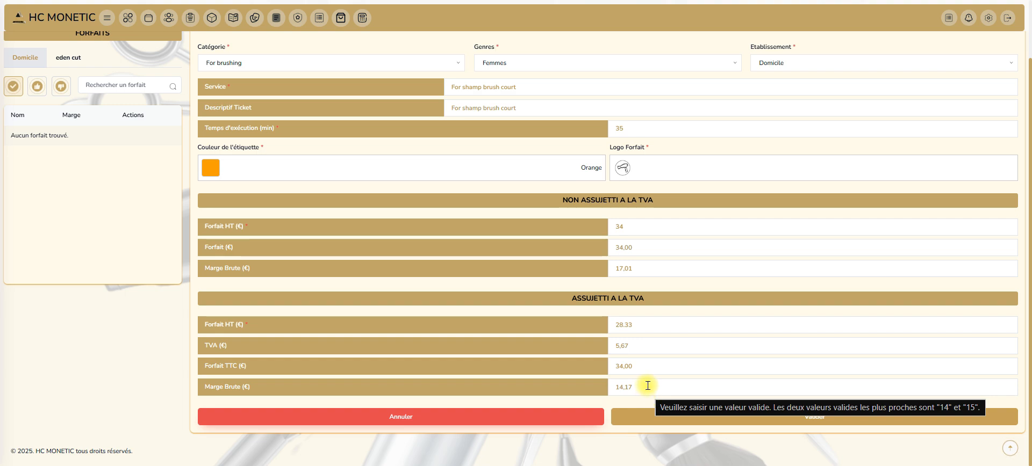
- Set the VAT-liable Forfait HT price to 34 € and save the forfait
double_click(627, 325)
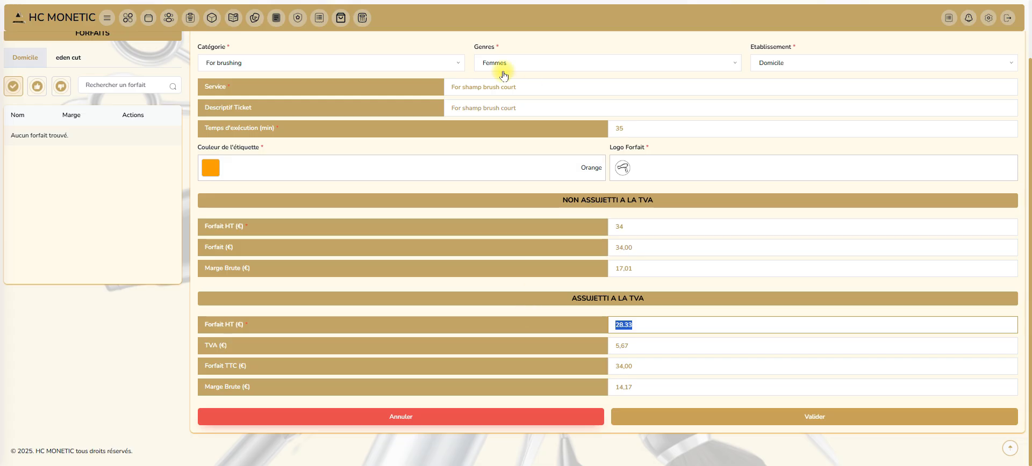
type("34")
left_click(816, 418)
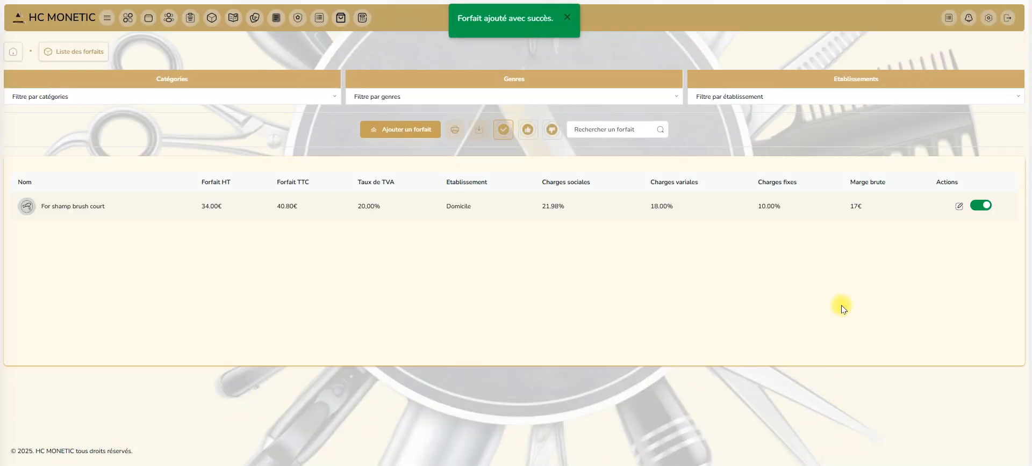
- Start a second forfait with category For brushing, genre Femmes and establishment Domicile
left_click(395, 132)
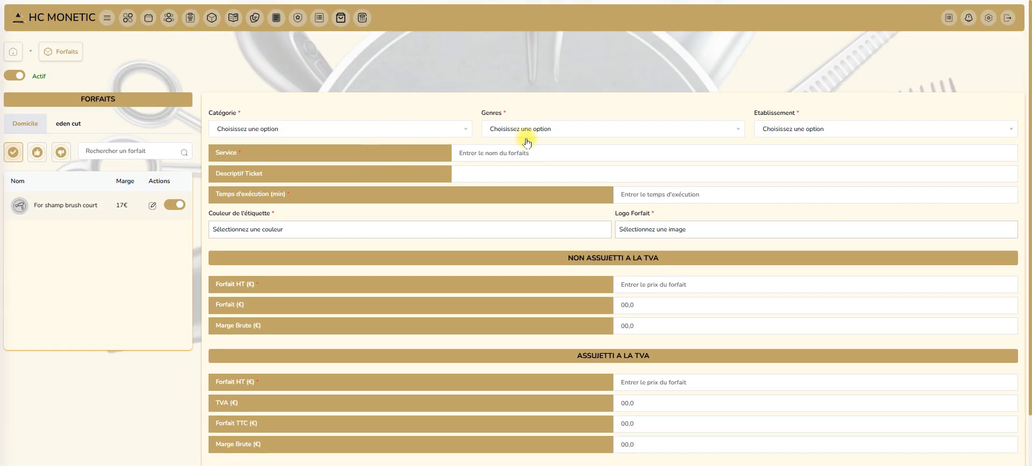
left_click(467, 133)
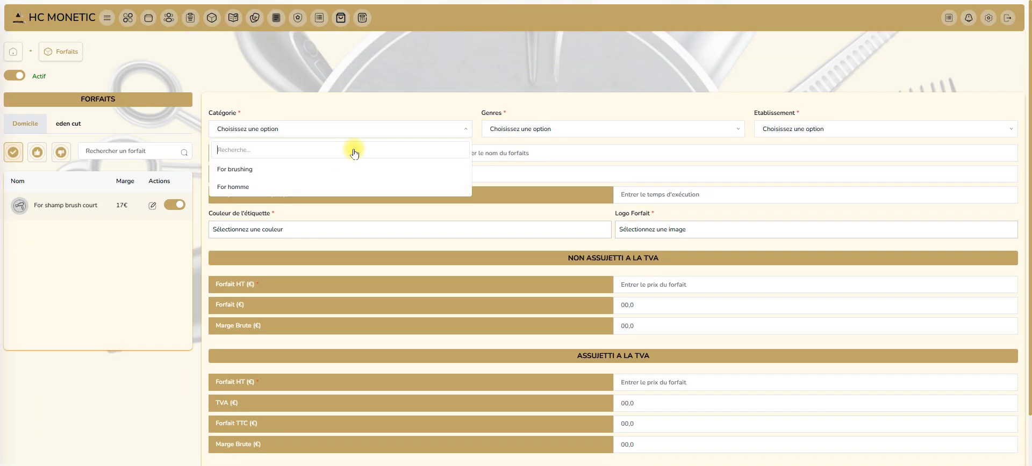
left_click(329, 170)
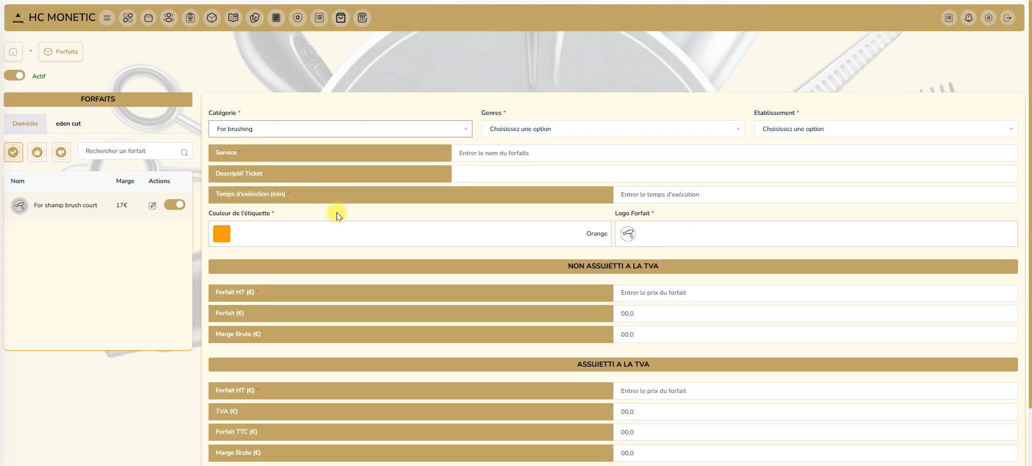
left_click(658, 132)
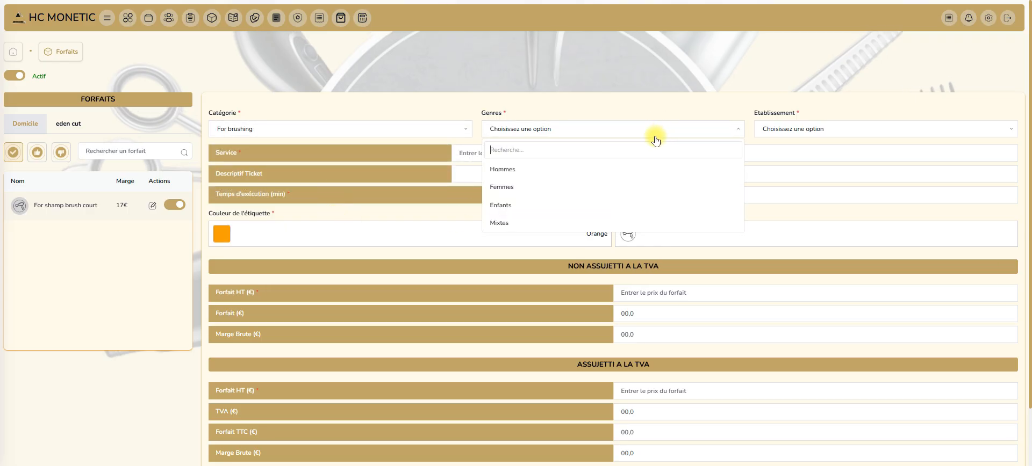
left_click(526, 188)
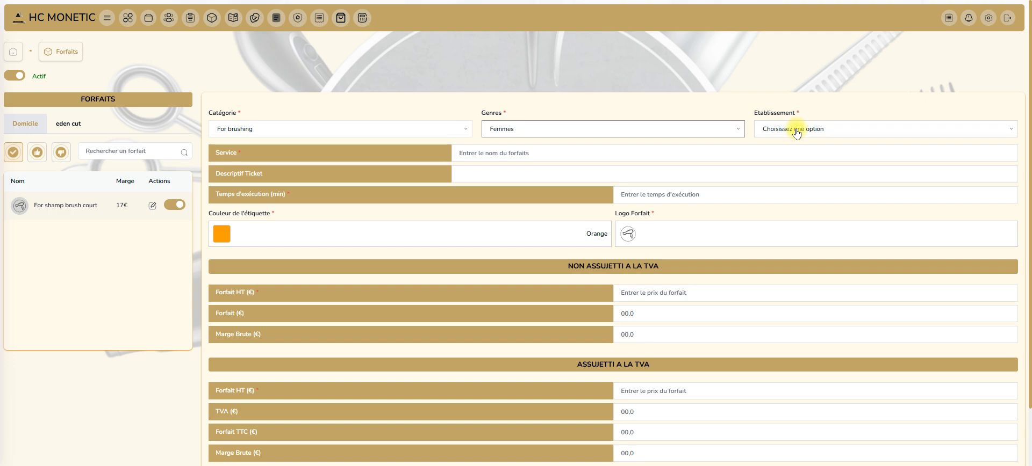
left_click(794, 131)
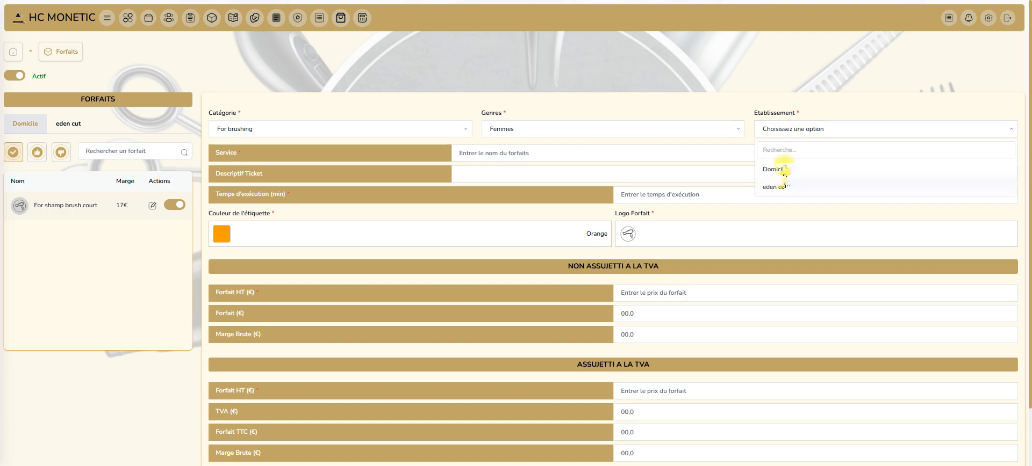
left_click(778, 168)
- Name the forfait's service "Shamp brushing long" and set its execution time to 45 minutes
left_click(518, 153)
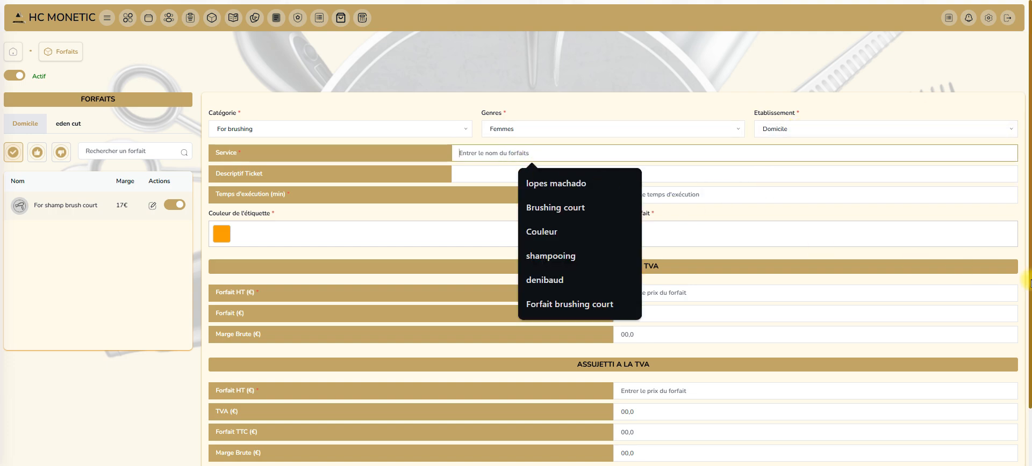
type("Sham")
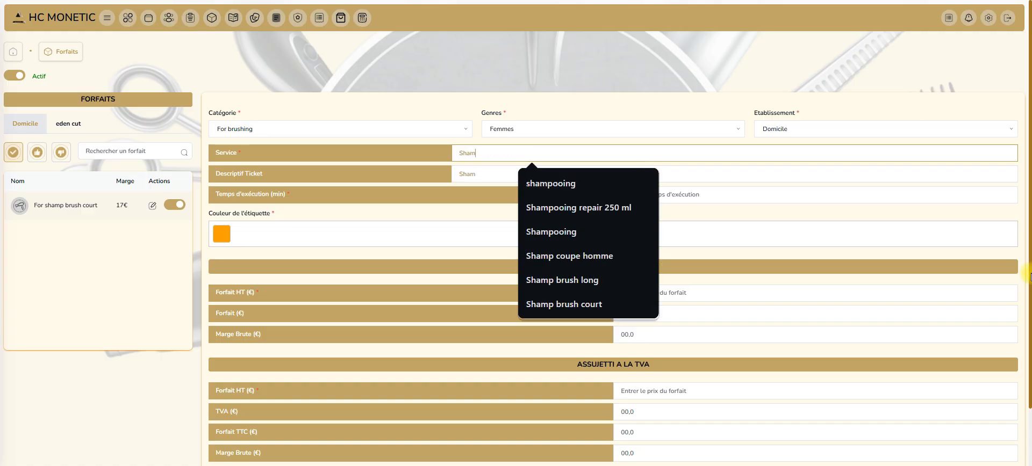
type("p brus")
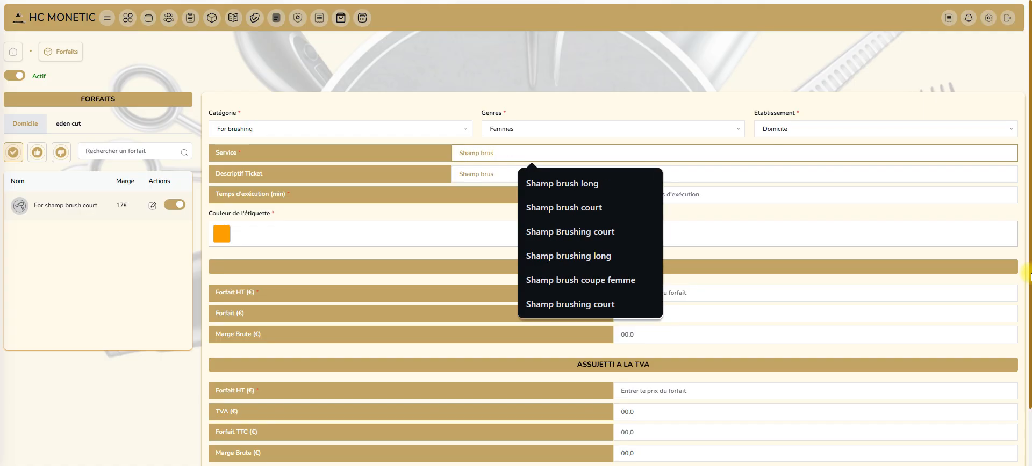
type("hing")
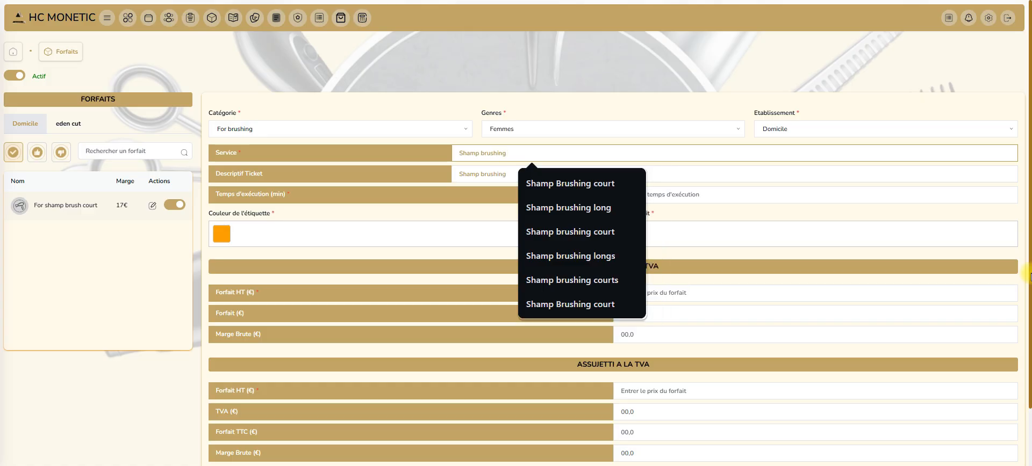
type(" long")
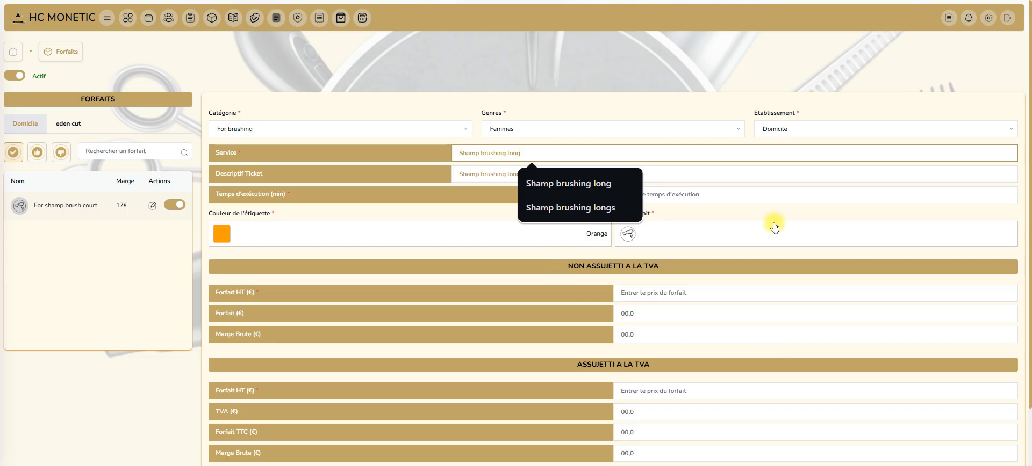
left_click(730, 194)
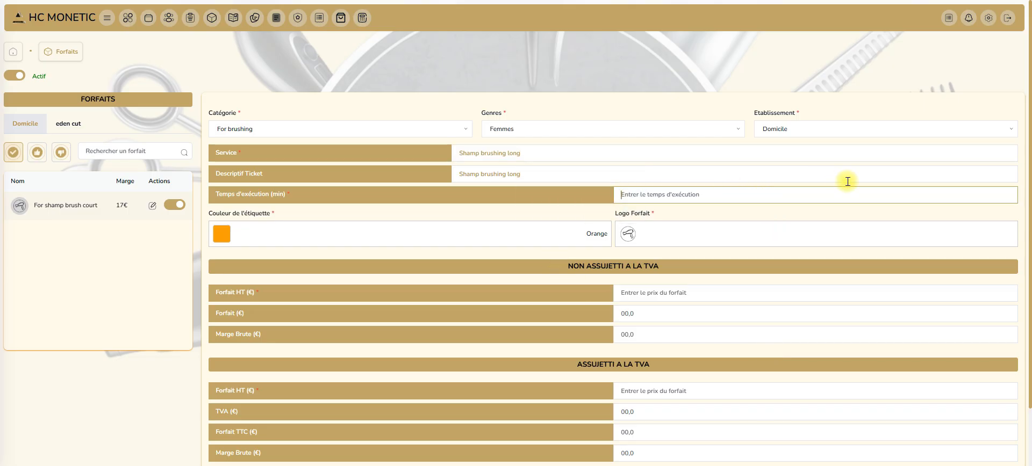
type("45")
key("Tab")
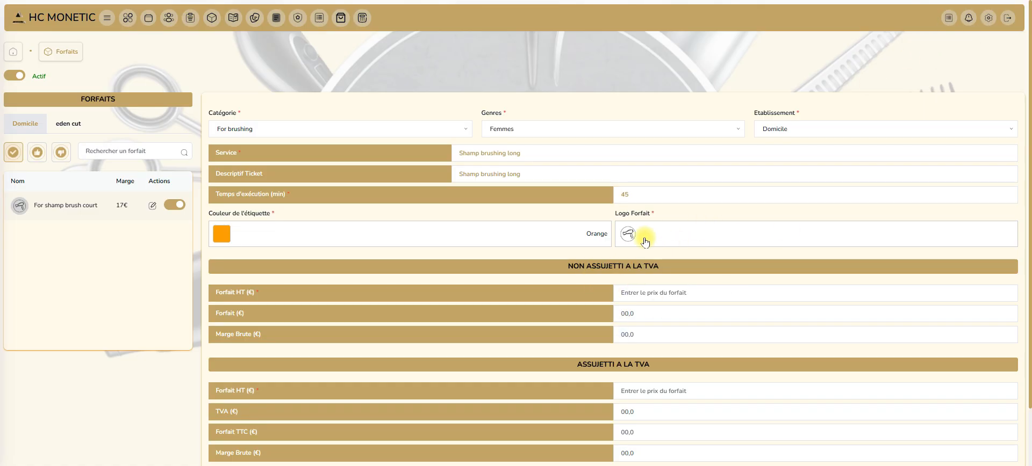
- Set the Forfait HT price to 44 € in both the non-VAT and VAT-liable sections
left_click(632, 290)
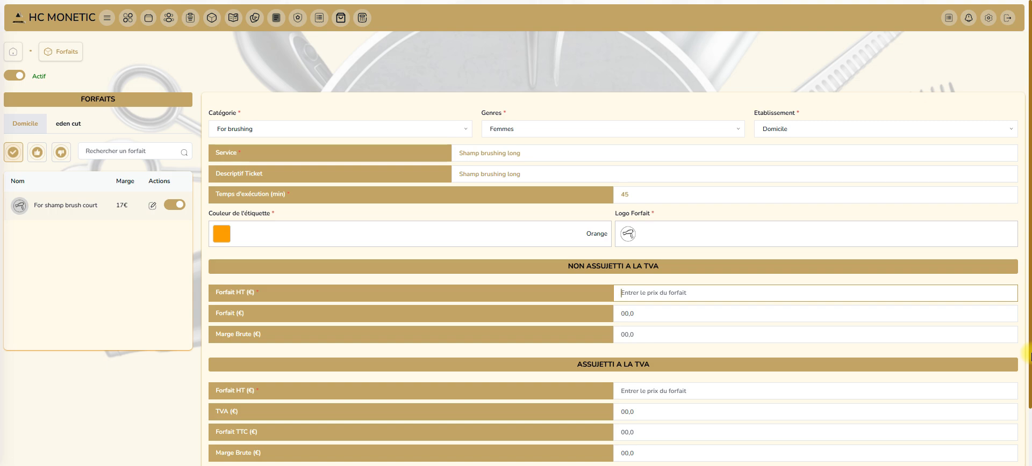
type("44")
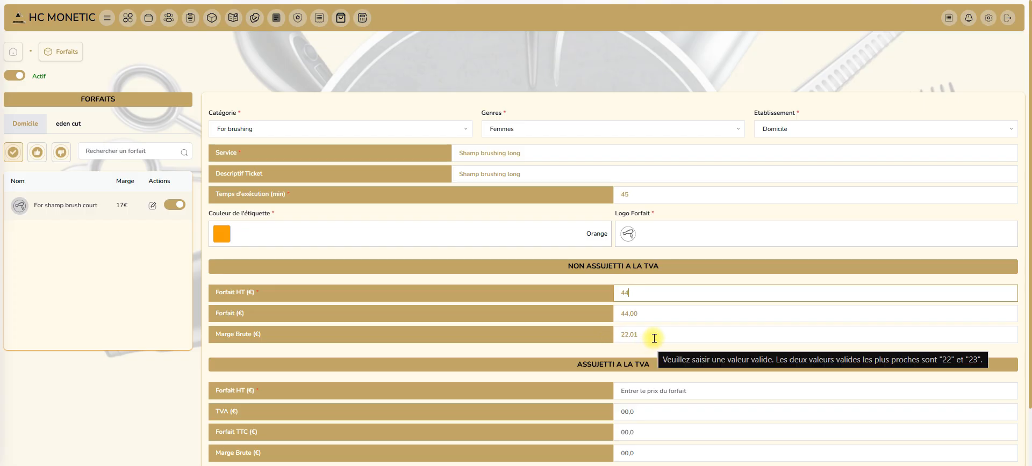
left_click(635, 389)
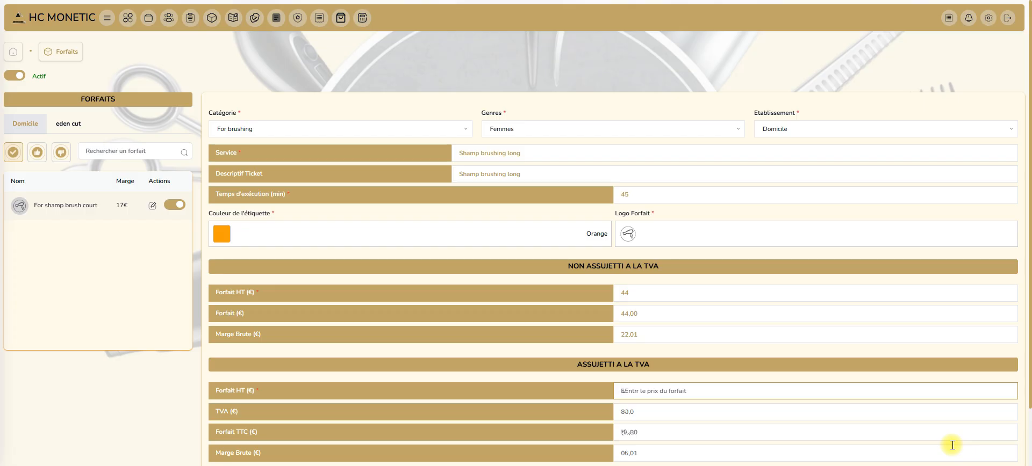
type("44")
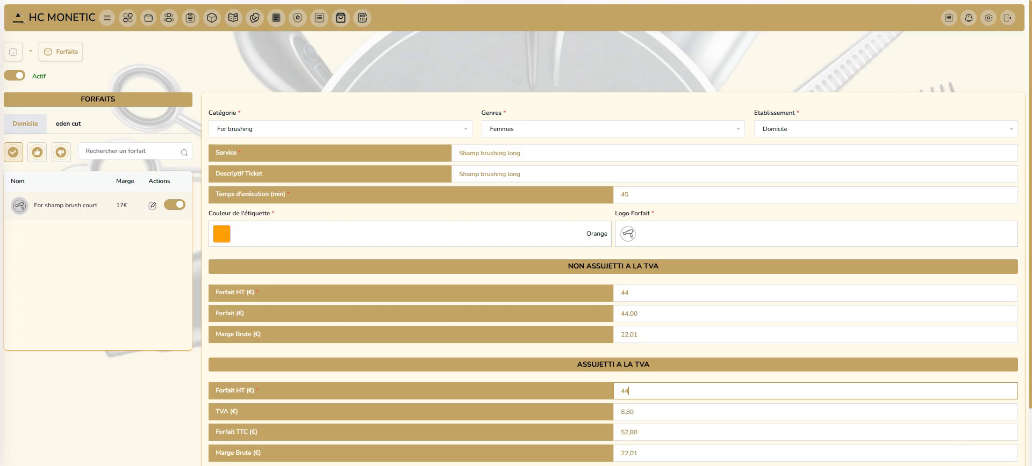
left_click(668, 417)
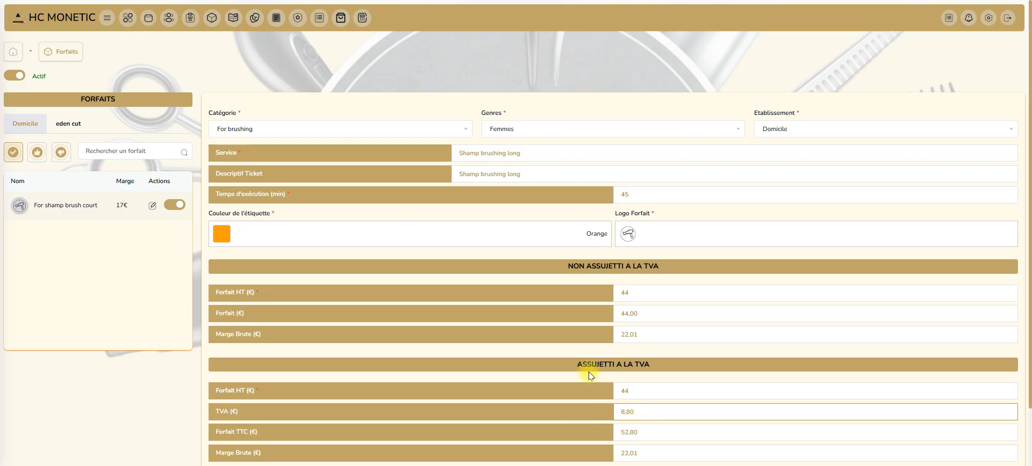
- Try 36.666 € as the VAT-liable Forfait HT price and check the recalculated TTC amount
left_click(642, 391)
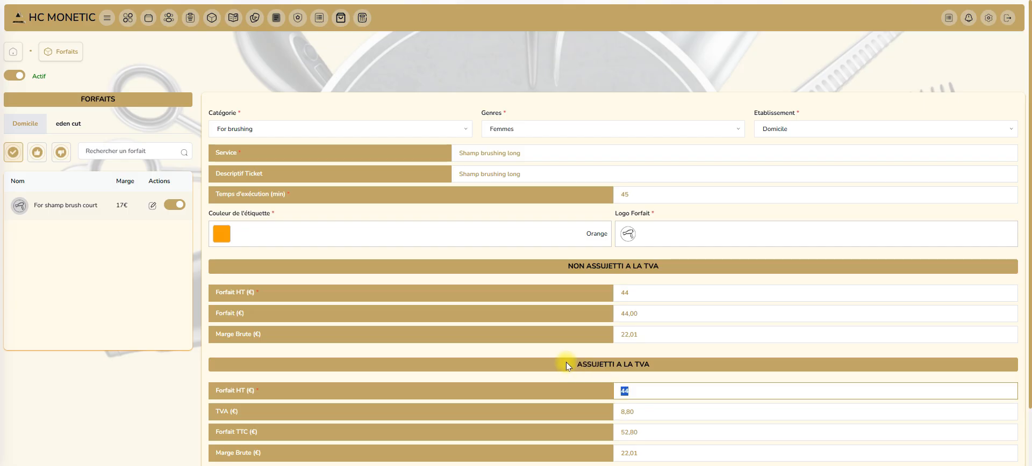
type("36.666")
left_click(653, 408)
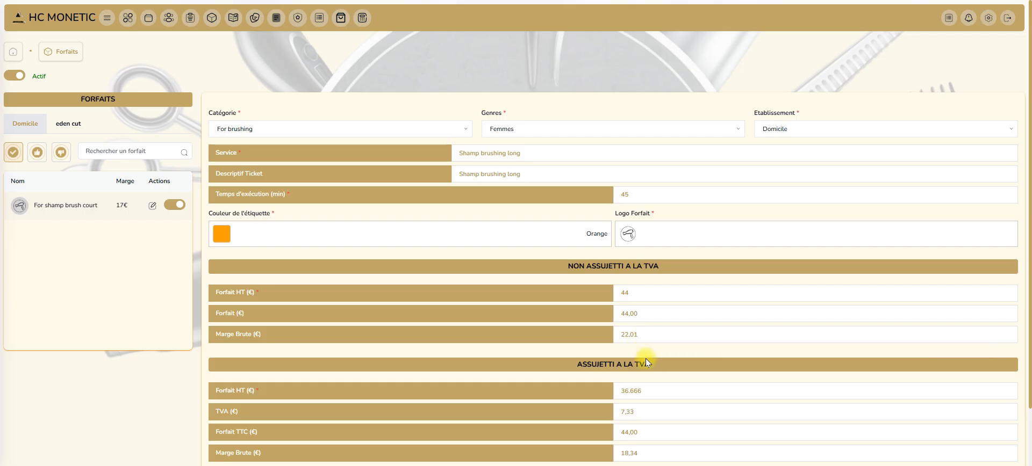
- Set the VAT-liable Forfait HT price to 44 € and save the Shamp brushing long forfait
left_click(650, 391)
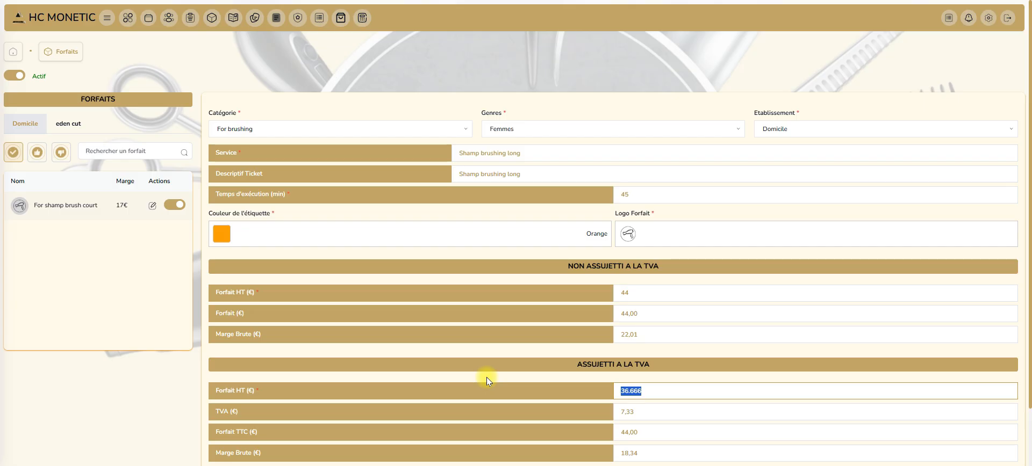
type("44")
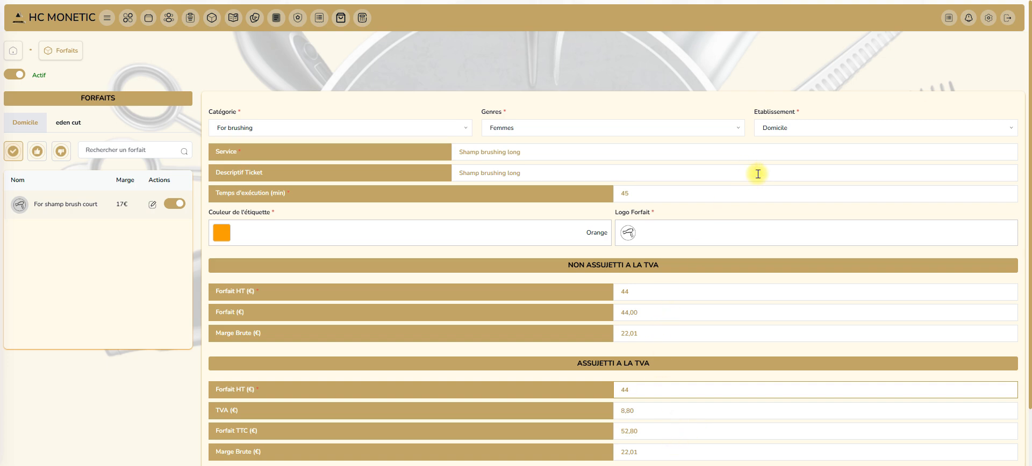
scroll(758, 170, "down", 2)
left_click(823, 415)
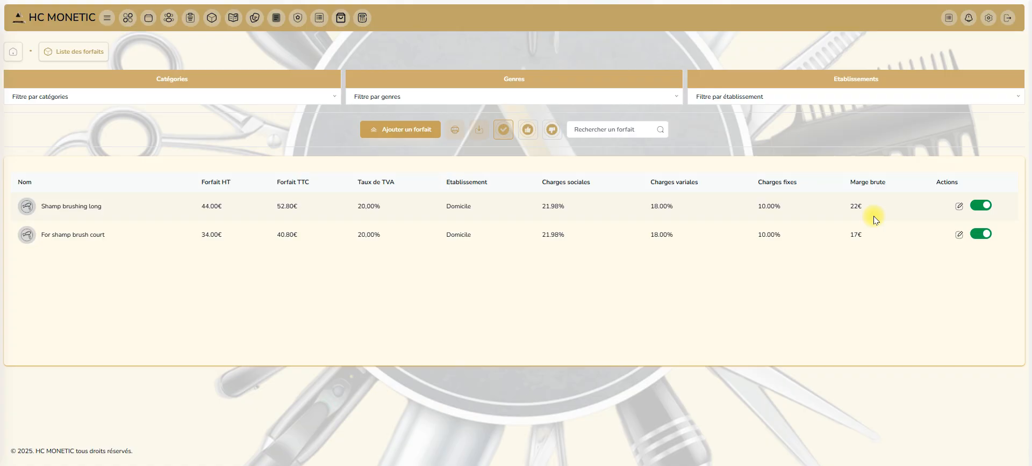
- Start another forfait with category For homme, genre Hommes and establishment Domicile
left_click(404, 131)
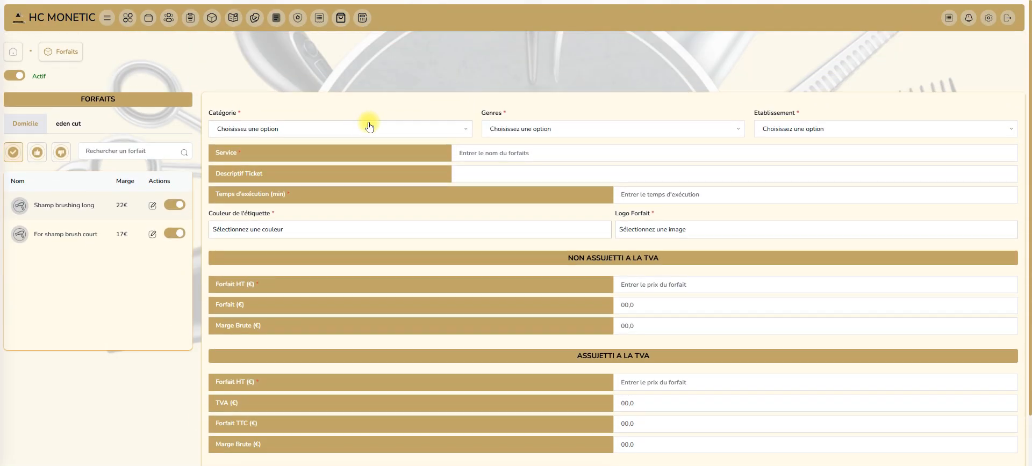
left_click(371, 128)
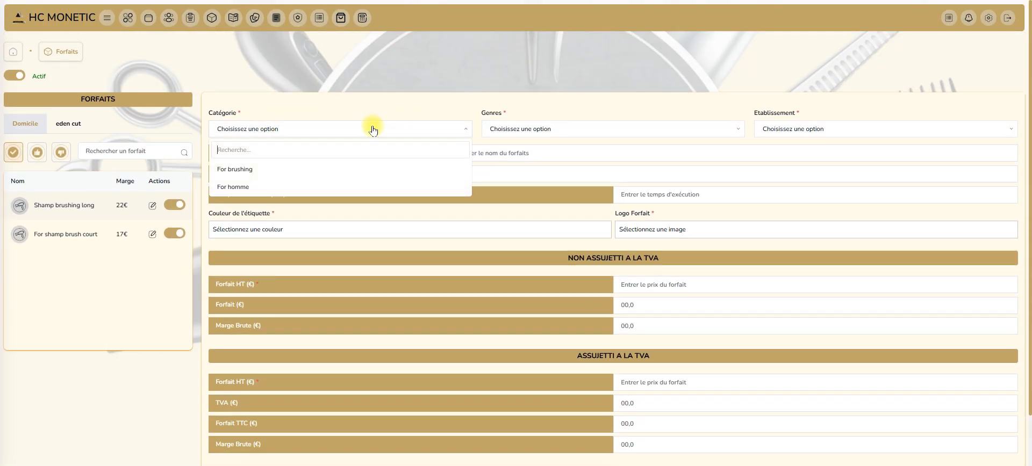
left_click(277, 187)
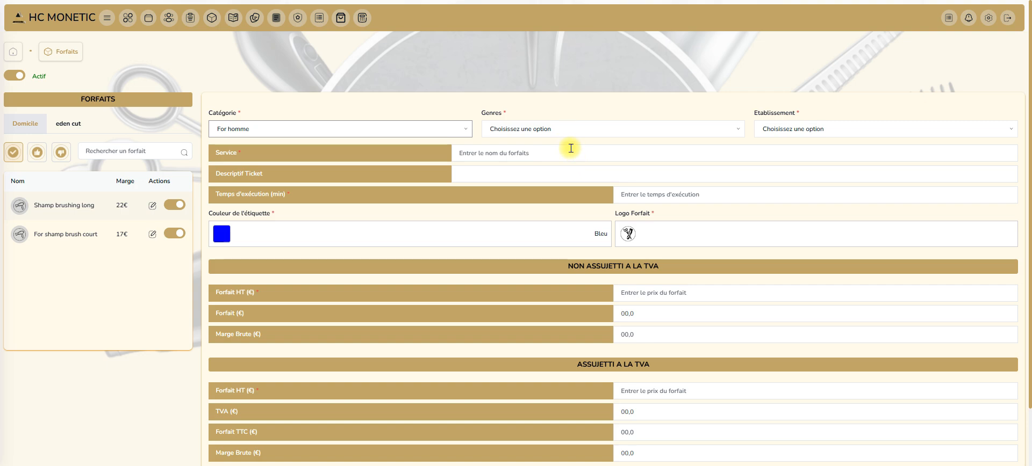
left_click(568, 128)
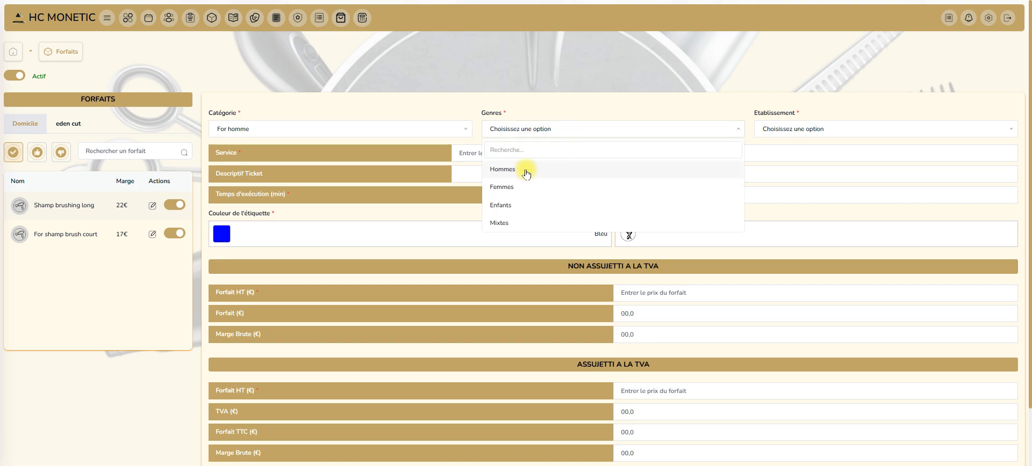
left_click(525, 168)
left_click(795, 130)
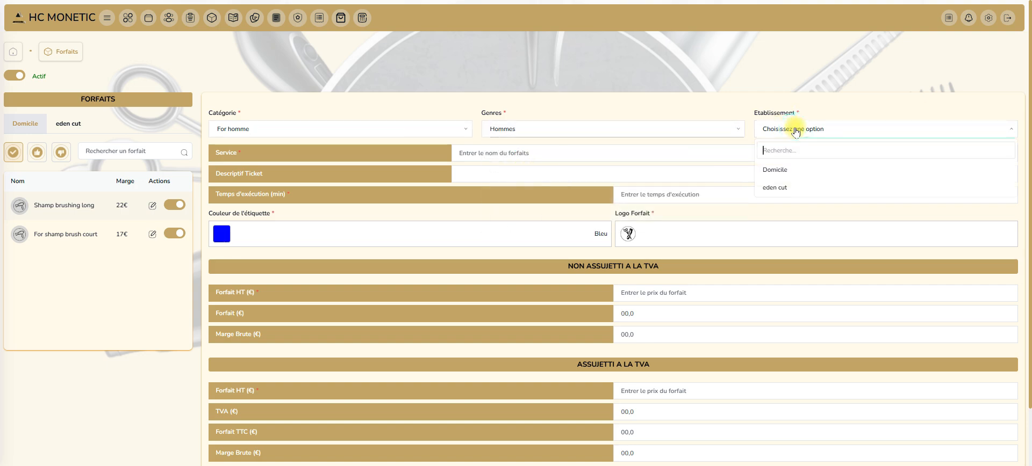
left_click(791, 169)
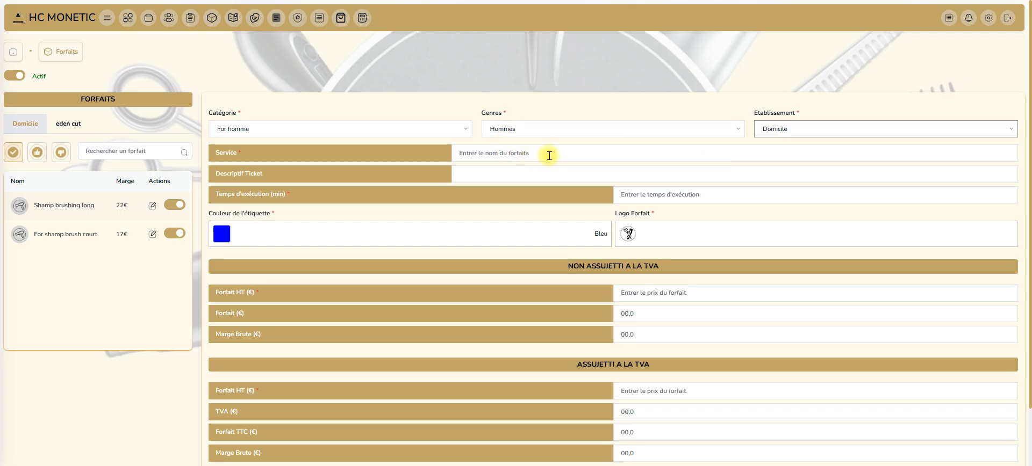
- Name the forfait's service "for coupe homme" and set its execution time to 30 minutes
left_click(549, 155)
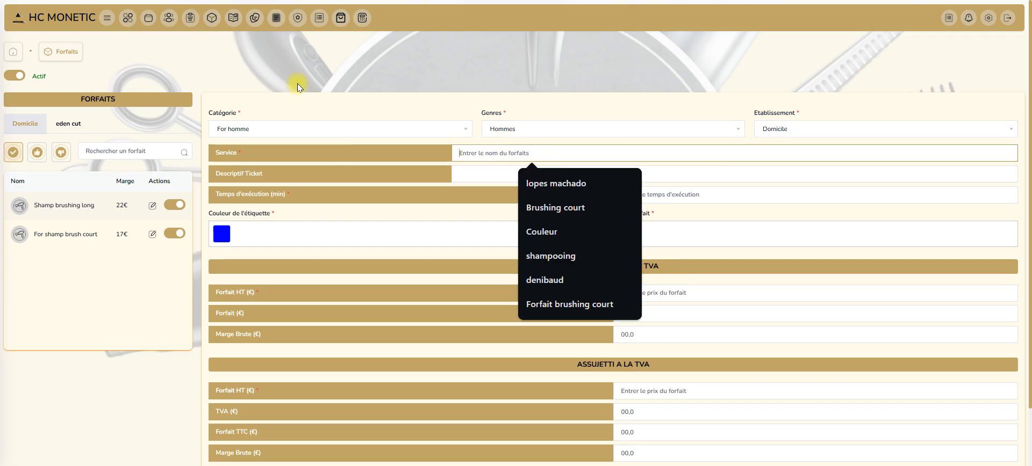
type("for")
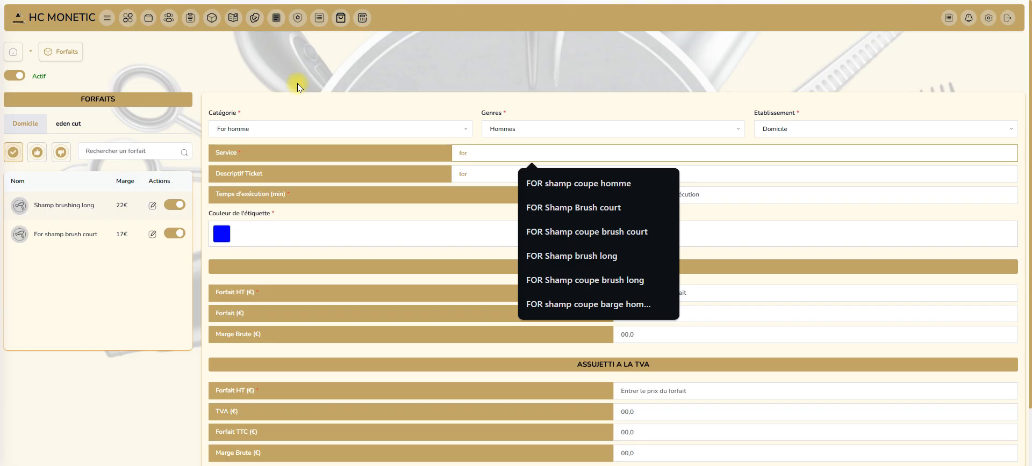
type(" coup")
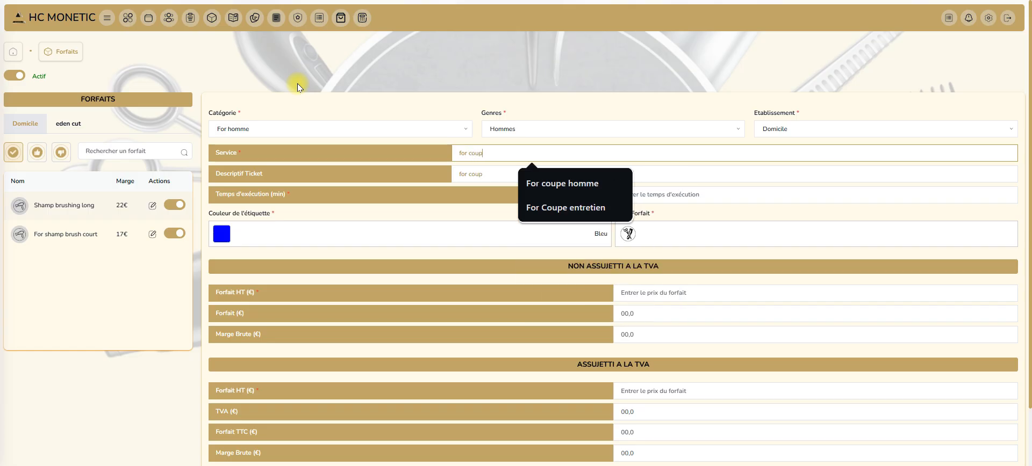
type("e homme")
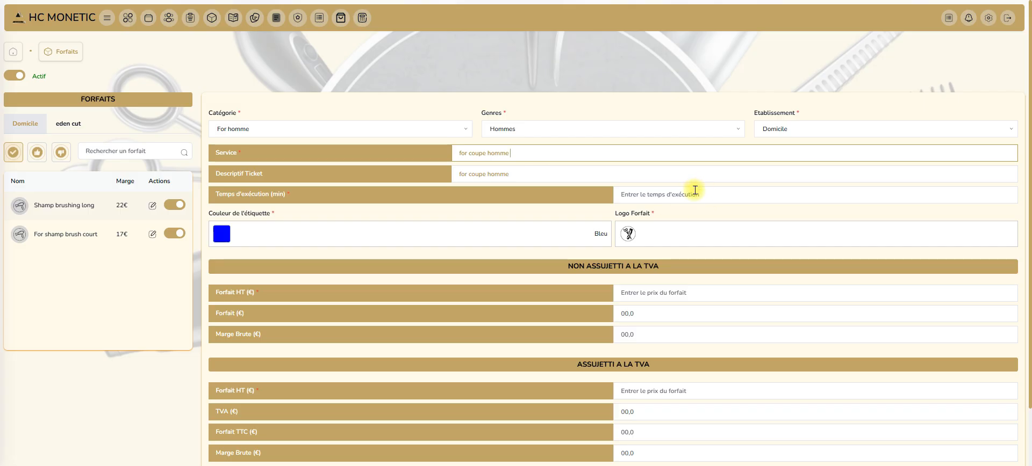
left_click(692, 194)
type("30")
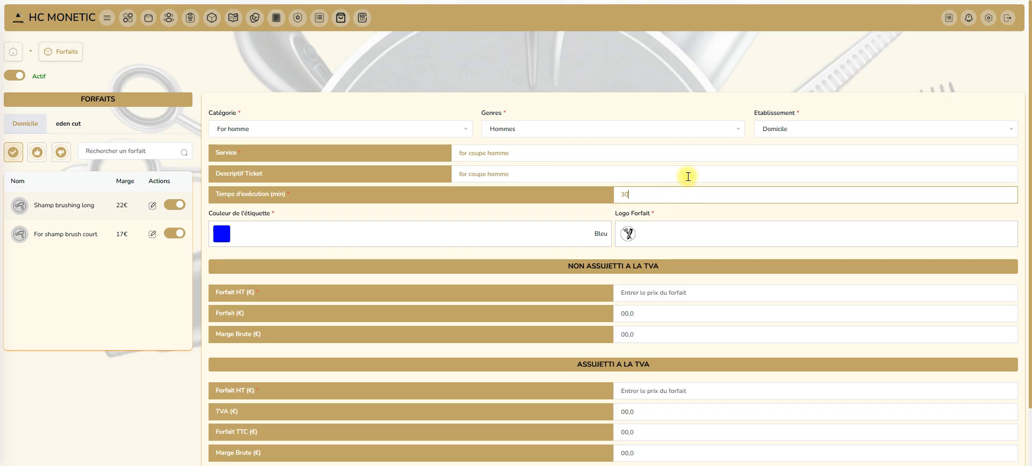
- Set the Forfait HT price to 25 € in the non-VAT section and 20.833 € in the VAT-liable section
left_click(643, 293)
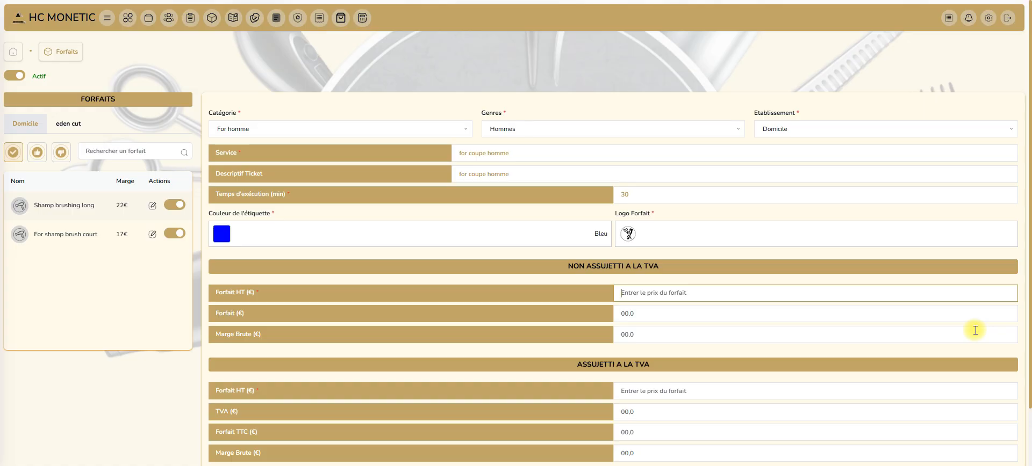
type("25")
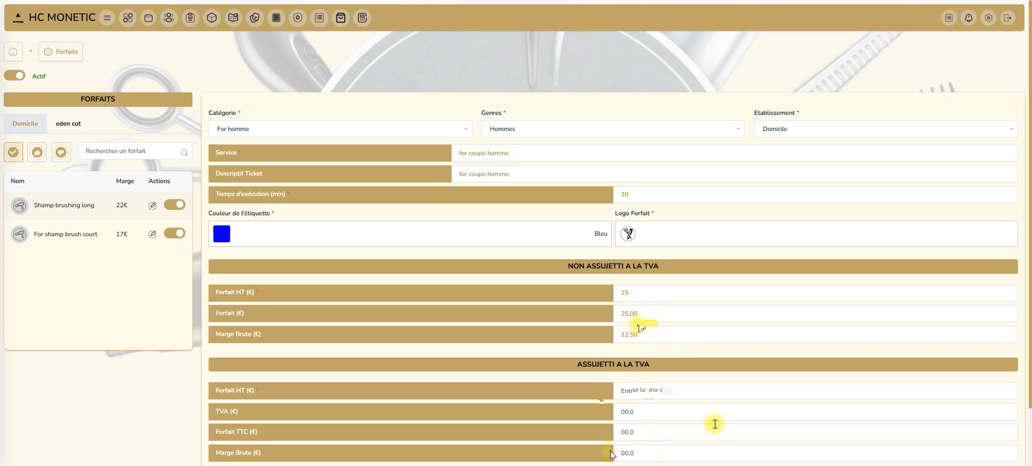
left_click(623, 432)
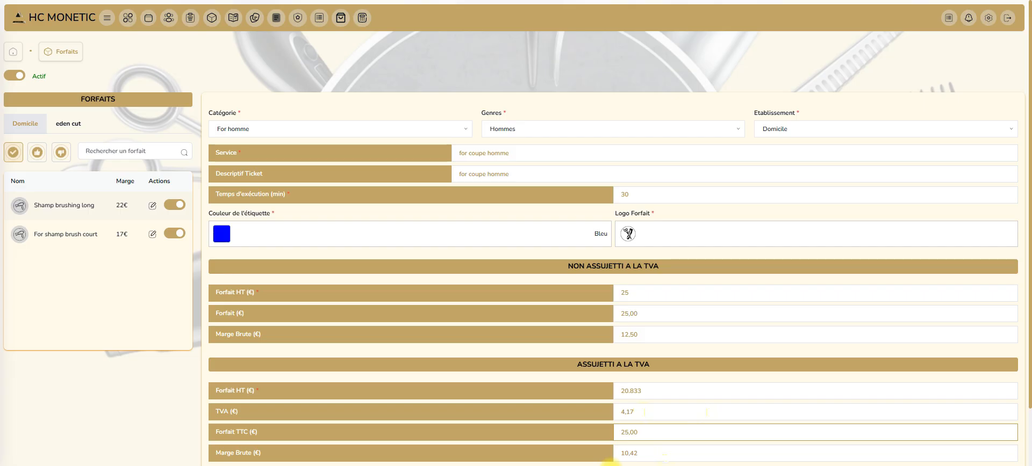
- Set the VAT-liable Forfait HT price to 25 € and save the men's haircut forfait
scroll(610, 462, "down", 1)
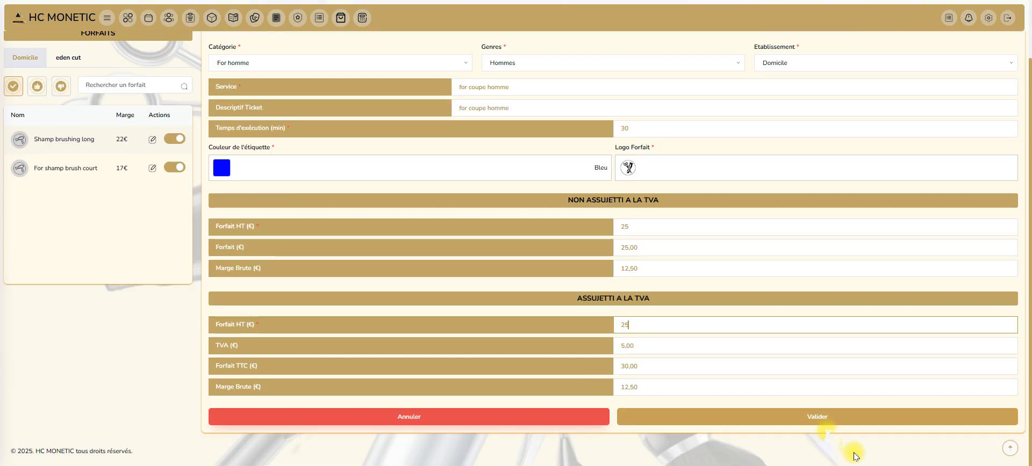
left_click(825, 418)
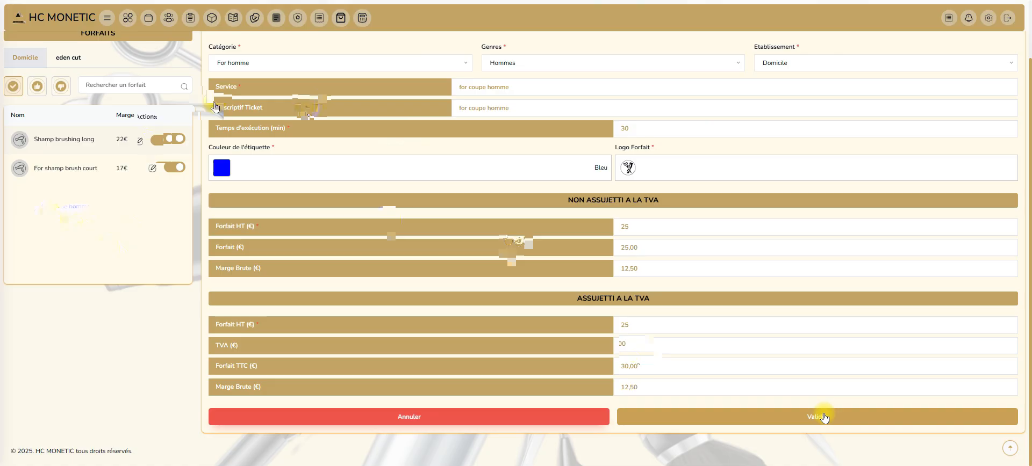
left_click(824, 418)
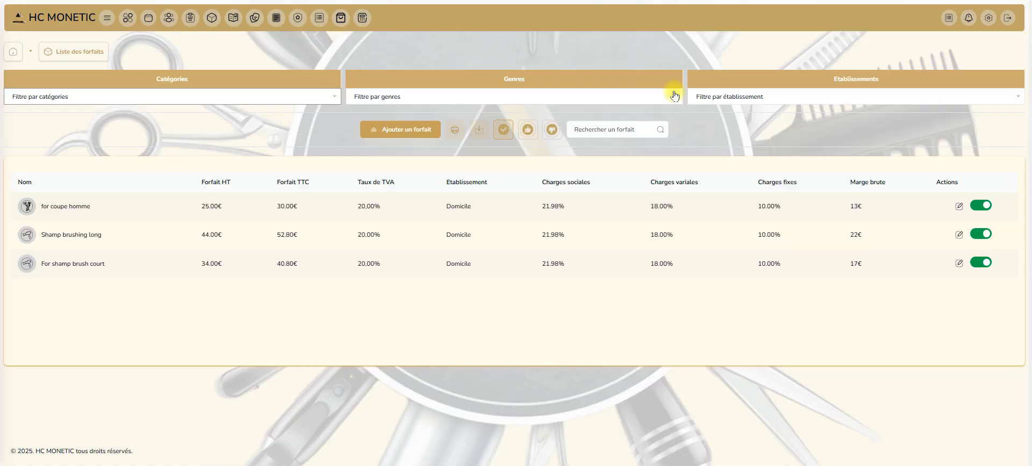
- View the genre and establishment filter options of the forfait list
left_click(675, 95)
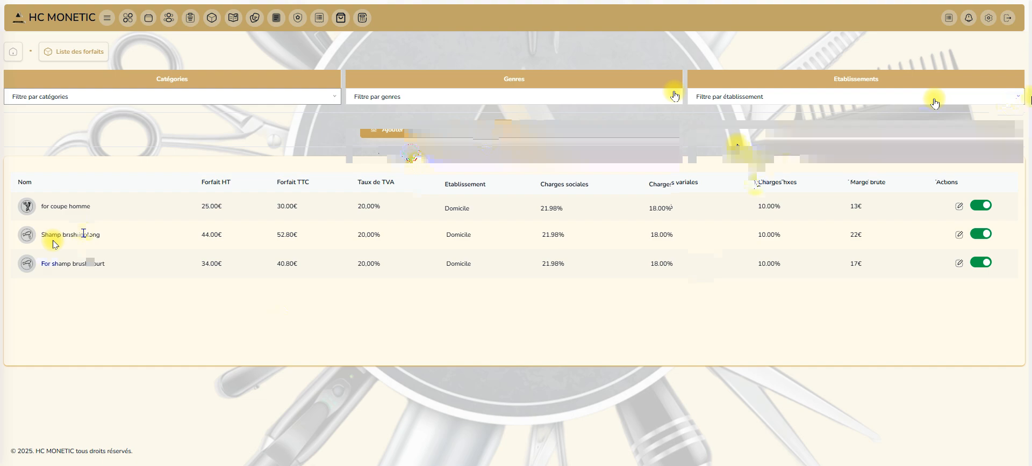
left_click(935, 102)
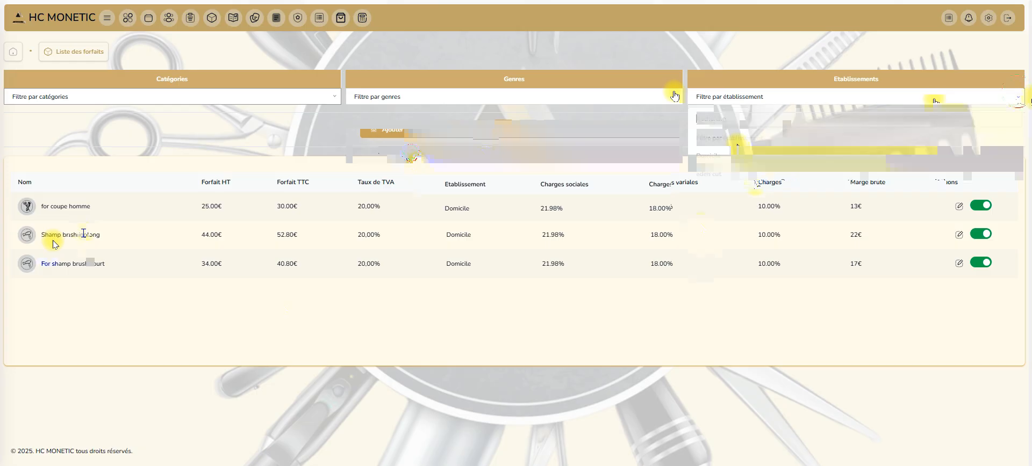